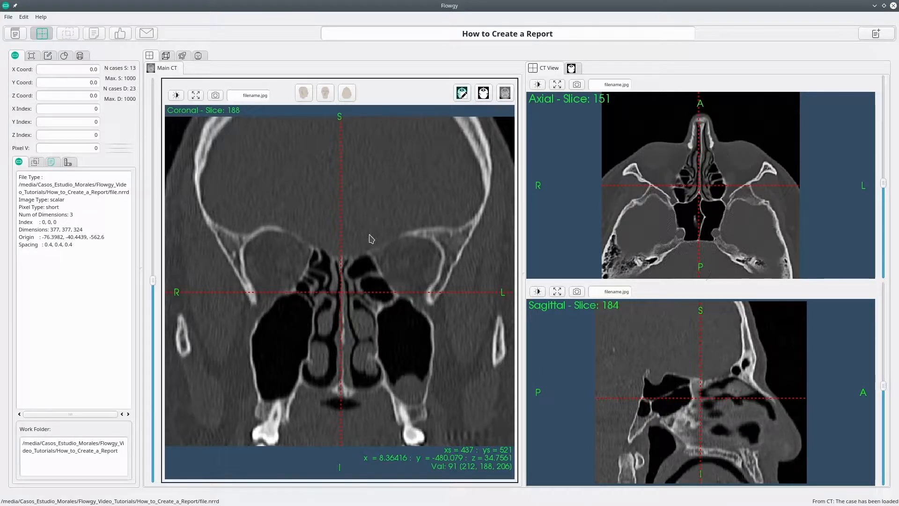
Step: Open the surgery slice view and show the 3D Surgery colour and material settings
left_click(166, 55)
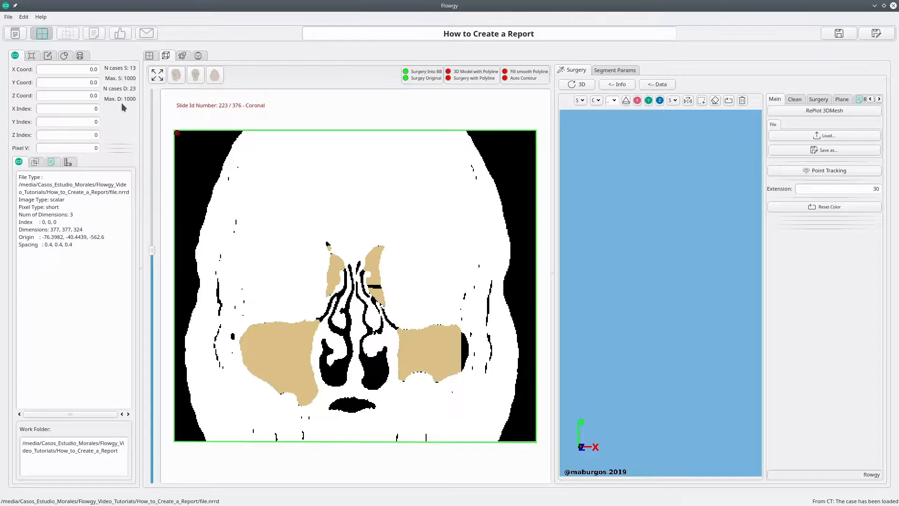
left_click(79, 56)
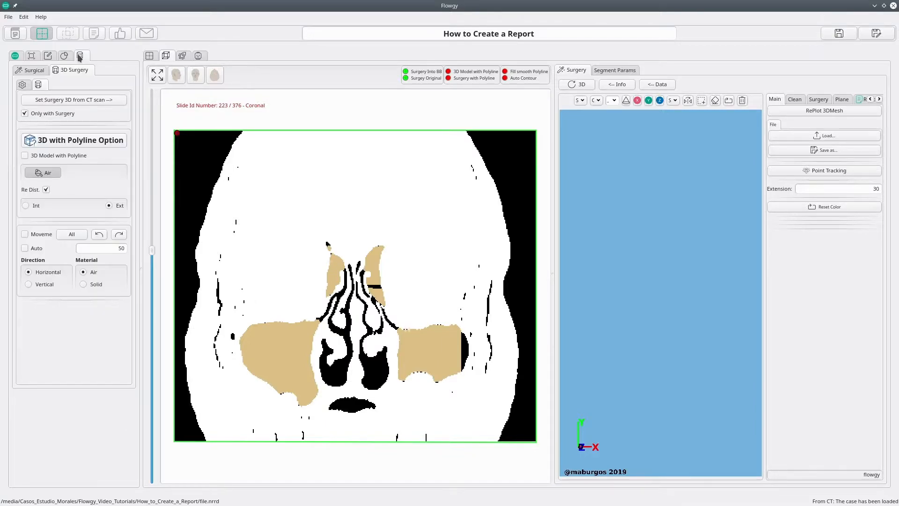
left_click(27, 86)
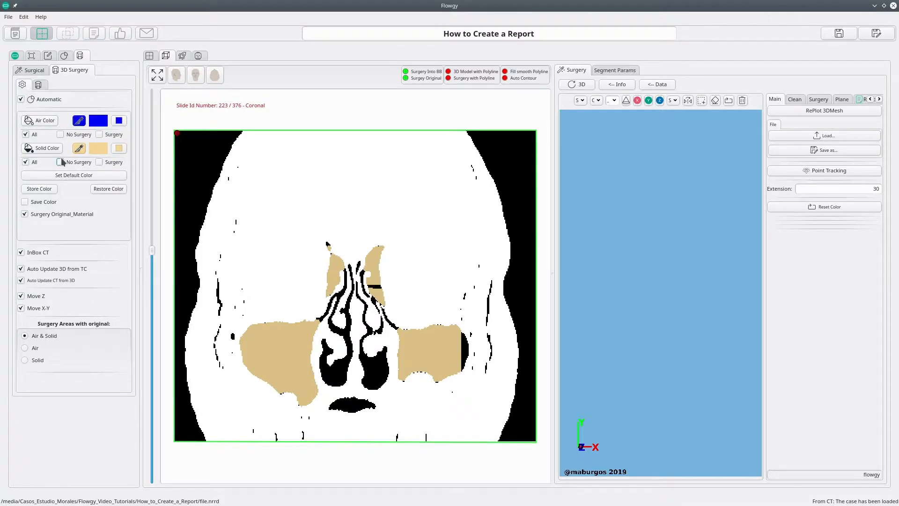
left_click(22, 99)
Step: Show the slice limit settings and browse the coronal slices of the segmented case, returning to slice 212
left_click(31, 56)
scroll(165, 231, "down", 15)
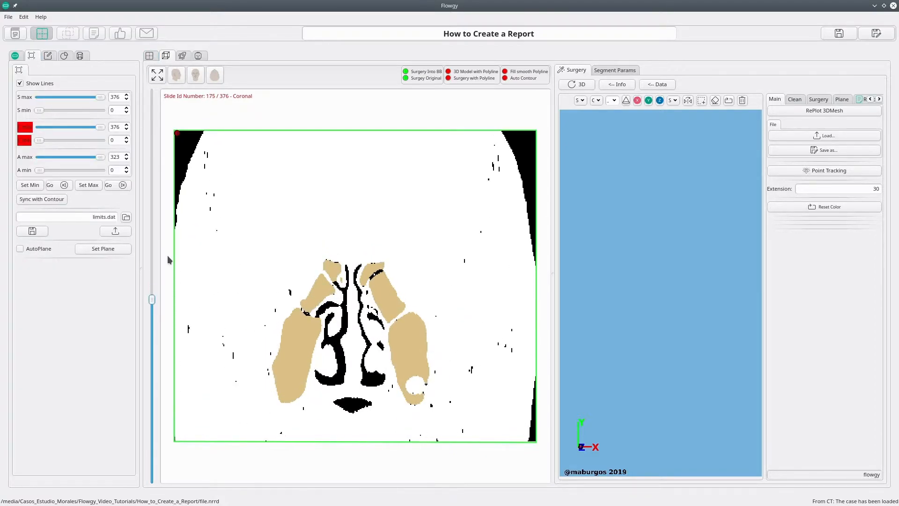
scroll(167, 258, "down", 13)
scroll(167, 276, "down", 13)
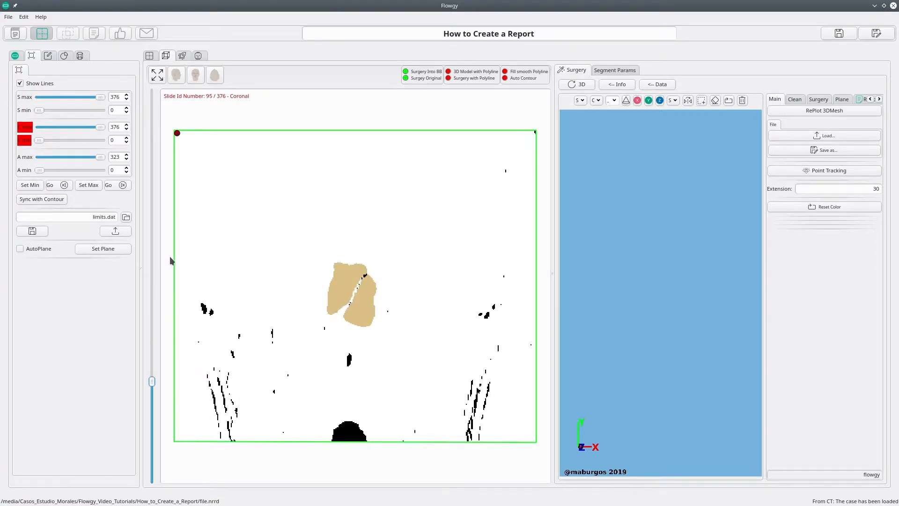
scroll(177, 241, "down", 12)
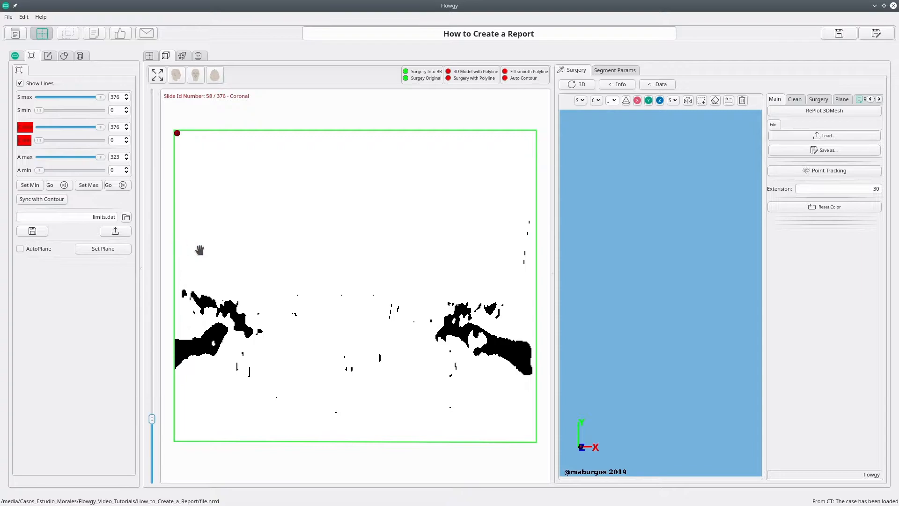
left_click_drag(154, 419, 201, 263)
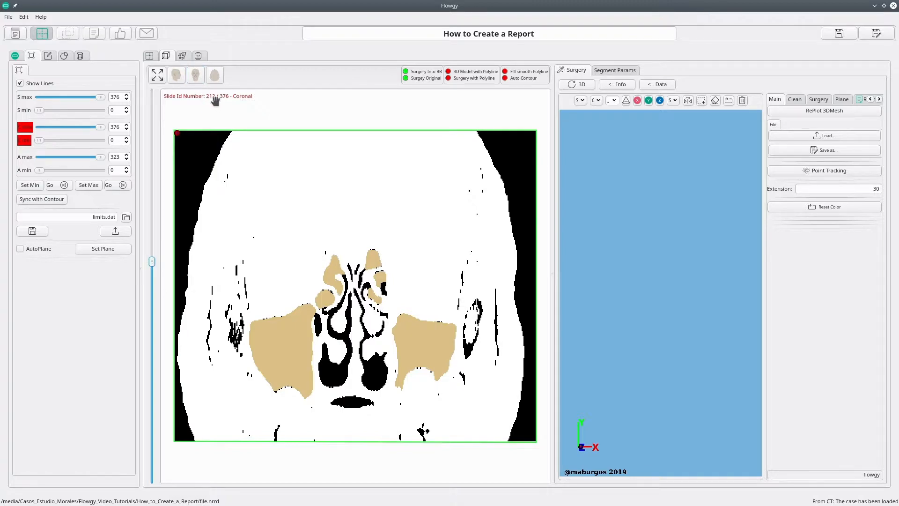
Step: Open the segmentation settings from the workflow overview and move the coronal CT view to slice 218
left_click(185, 56)
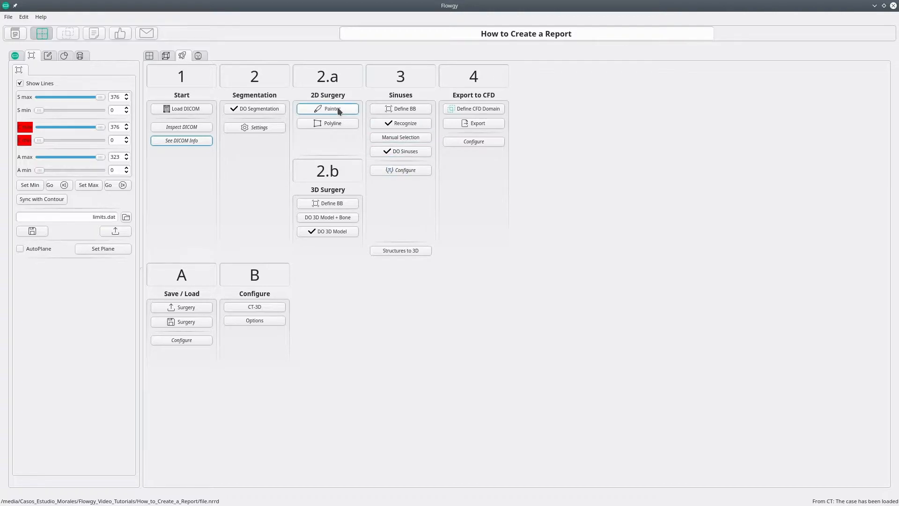
left_click(248, 127)
left_click(266, 131)
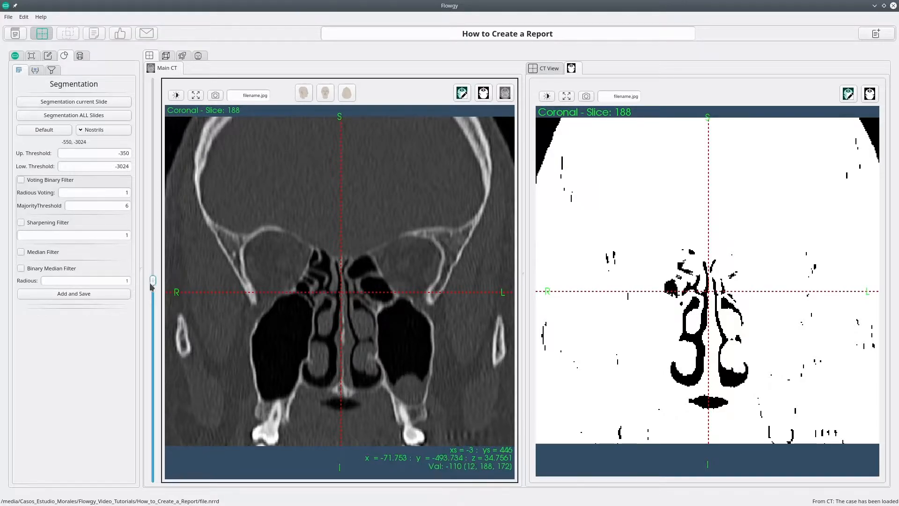
mouse_move(152, 280)
left_mouse_down()
mouse_move(153, 242)
mouse_move(153, 275)
left_mouse_up()
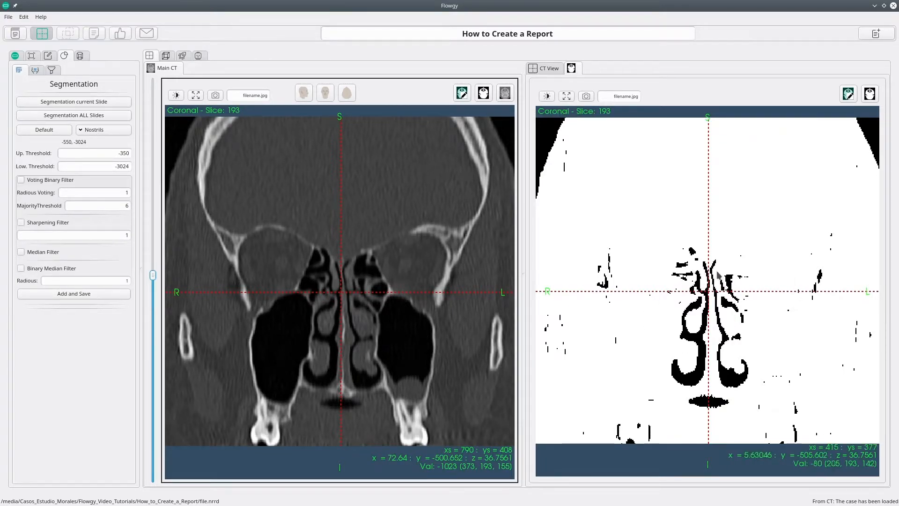
left_click_drag(152, 276, 154, 249)
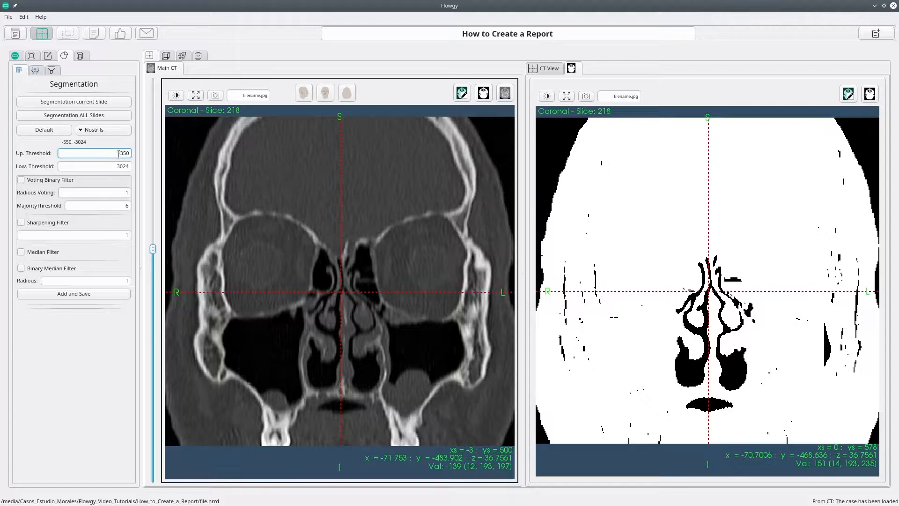
Step: Inspect the segmentation's upper threshold and open the neighborhood filter options
left_click_drag(121, 152, 133, 153)
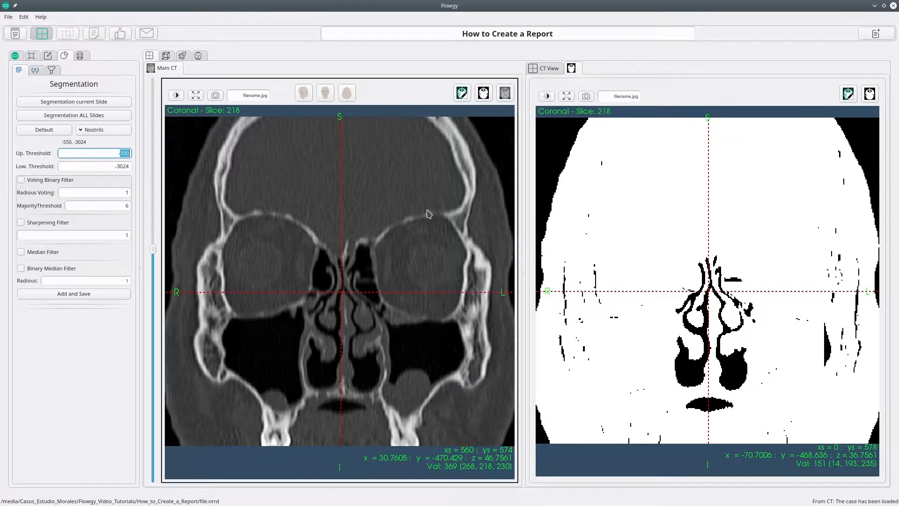
left_click(35, 70)
left_click(52, 71)
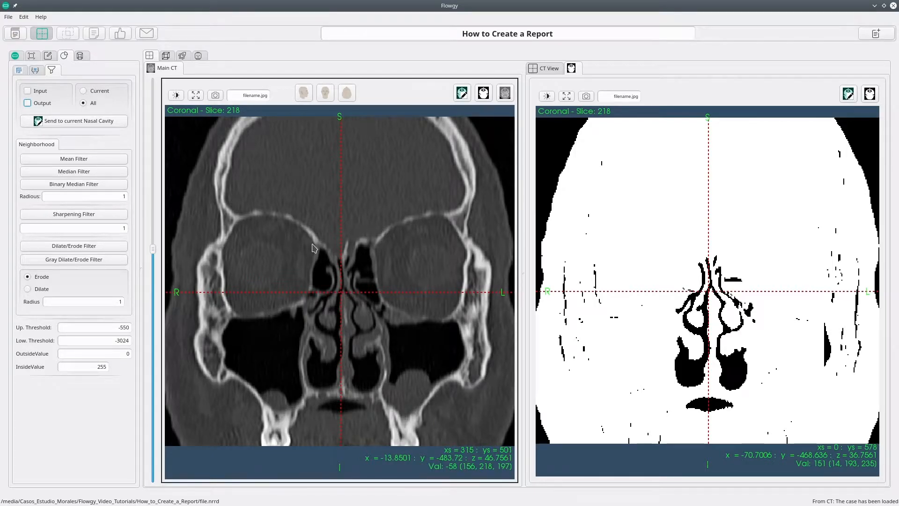
Step: Load the original CT into the main view and bring the coronal slice back to the centre at a larger scale
left_click(504, 93)
middle_click_drag(361, 426, 354, 312)
scroll(369, 283, "up", 5)
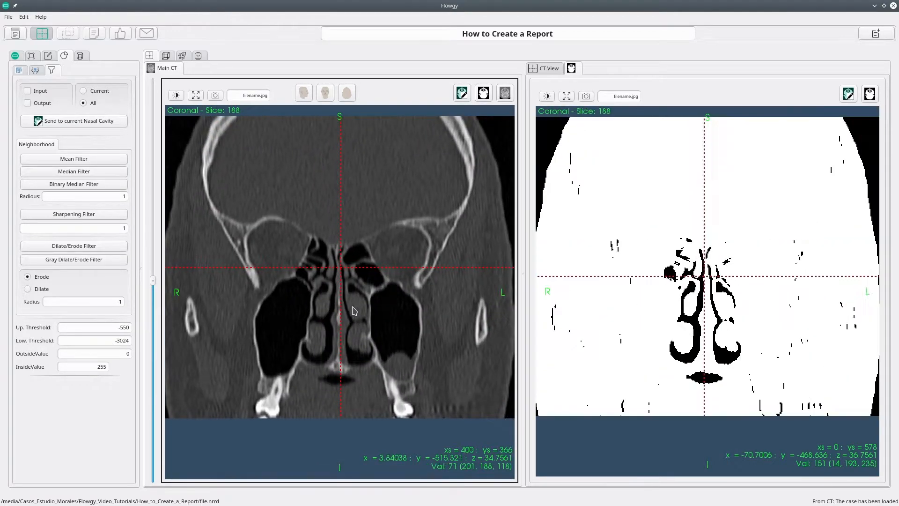
Step: Show the original nasal cavity segmentation in the main view, centred and enlarged, at coronal slice 195
left_click(482, 93)
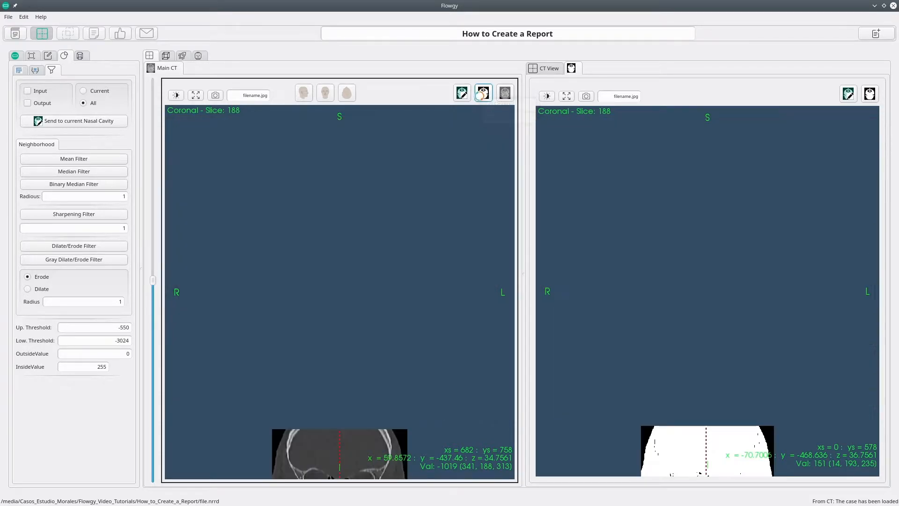
middle_click_drag(354, 436, 364, 210)
scroll(341, 282, "up", 5)
middle_click_drag(340, 282, 314, 311)
left_click_drag(154, 278, 154, 273)
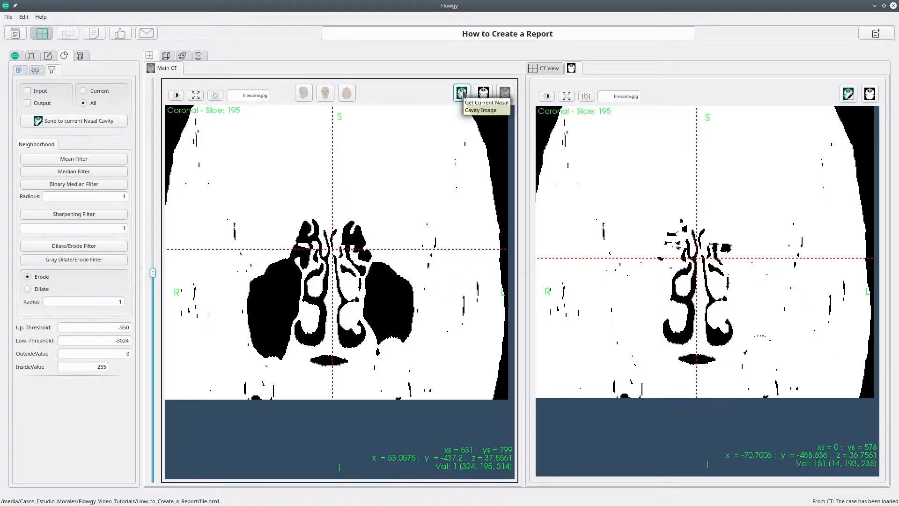
Step: Show the current nasal cavity image in the main view, reset and enlarge it, and go to coronal slice 198
left_click(462, 94)
scroll(351, 450, "down", 7)
middle_click_drag(350, 450, 393, 165)
right_click_drag(397, 212, 379, 245)
key("r")
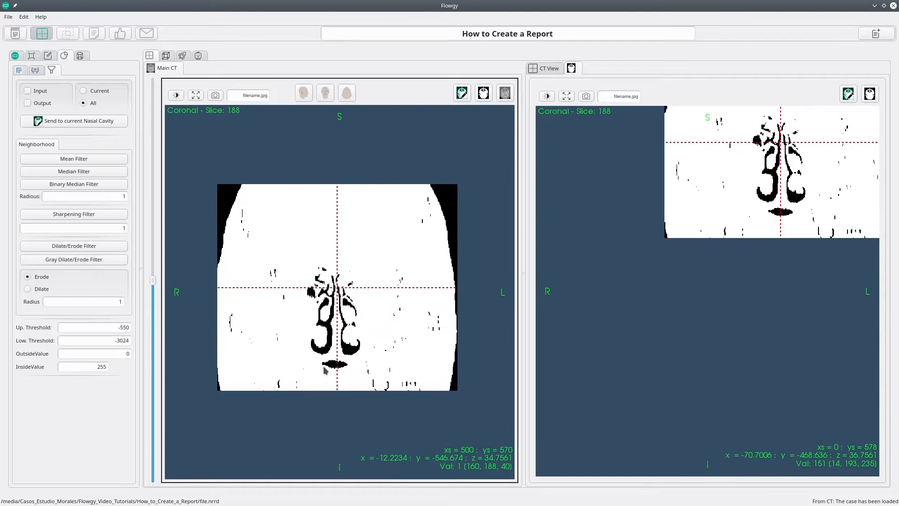
left_click_drag(153, 280, 188, 273)
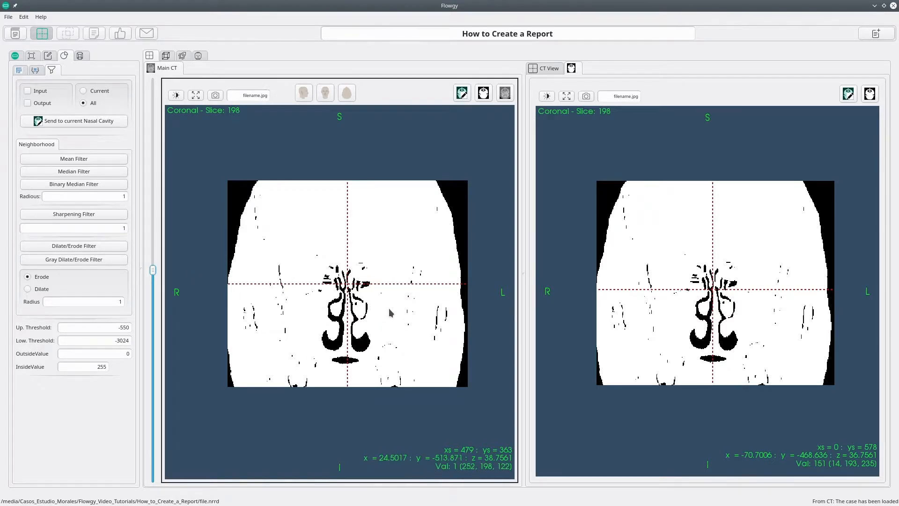
scroll(365, 320, "up", 2)
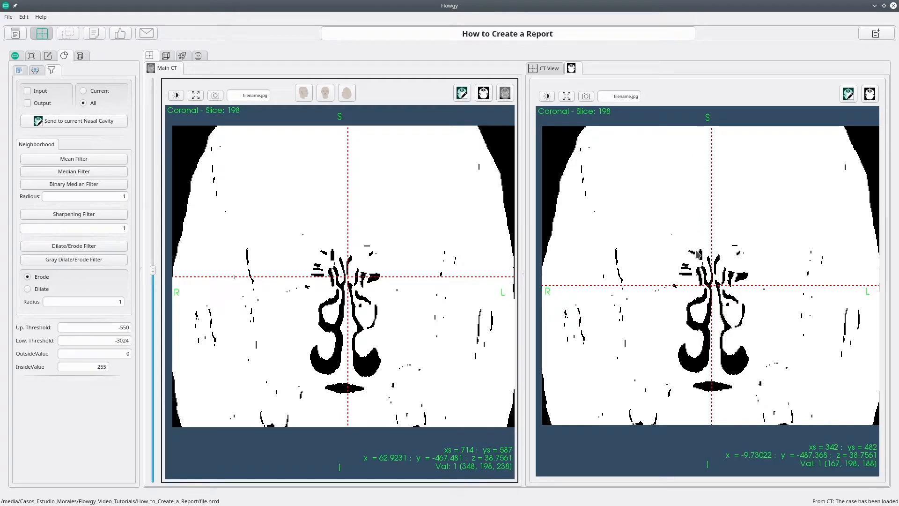
Step: Try the filter's Input and Output options and its Current scope, restoring both options to off and the scope to All
left_click(28, 91)
left_click(42, 103)
left_click(40, 92)
left_click(42, 104)
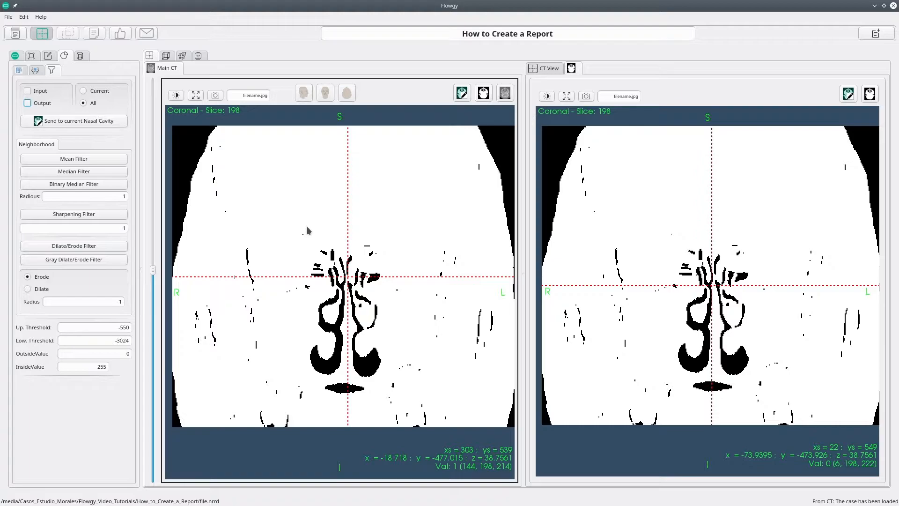
left_click(100, 94)
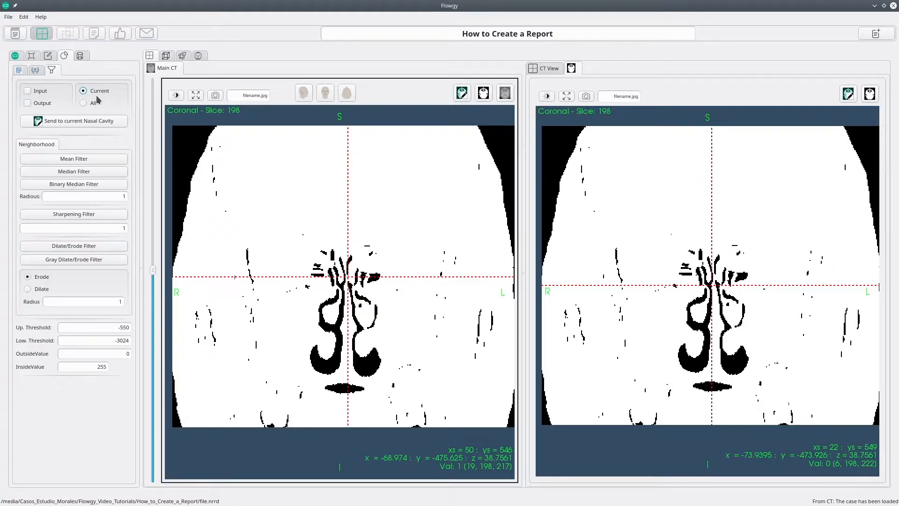
left_click(93, 103)
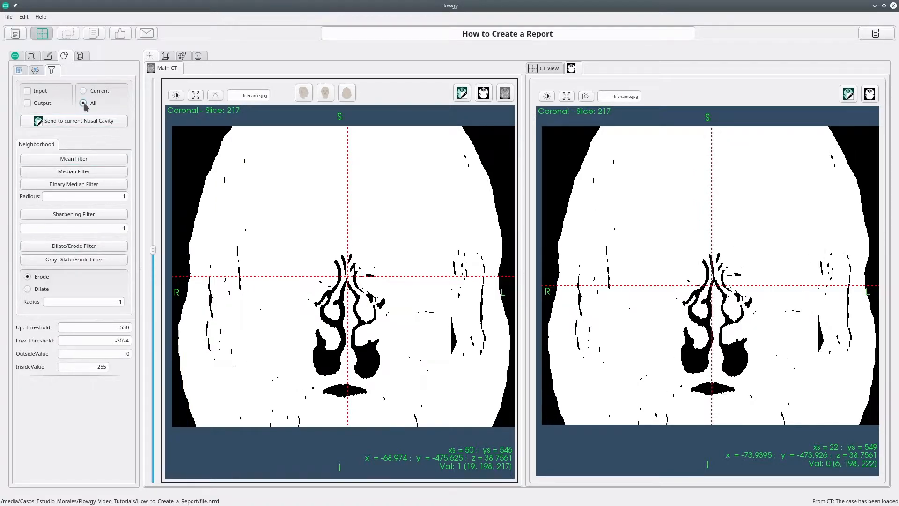
Step: Reload the original CT in the main view, enable Output for the filters, and apply the Mean Filter
left_click(505, 92)
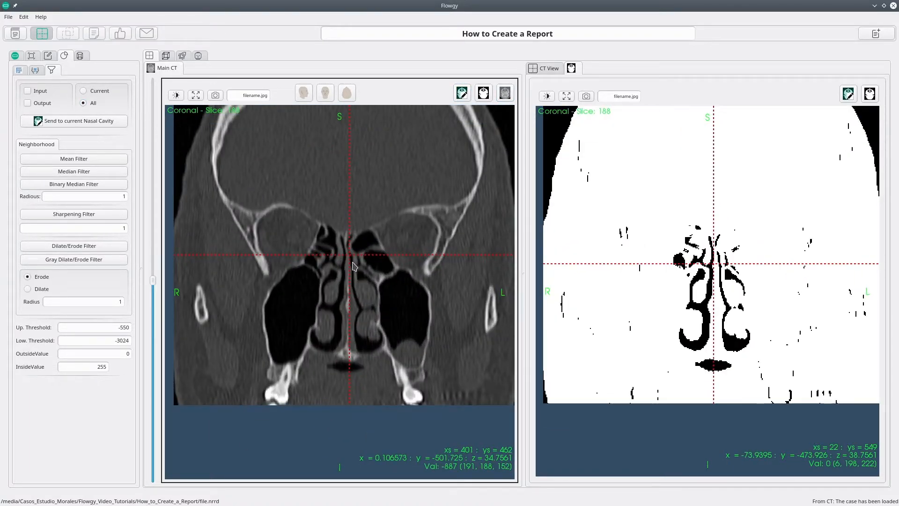
left_click(347, 267)
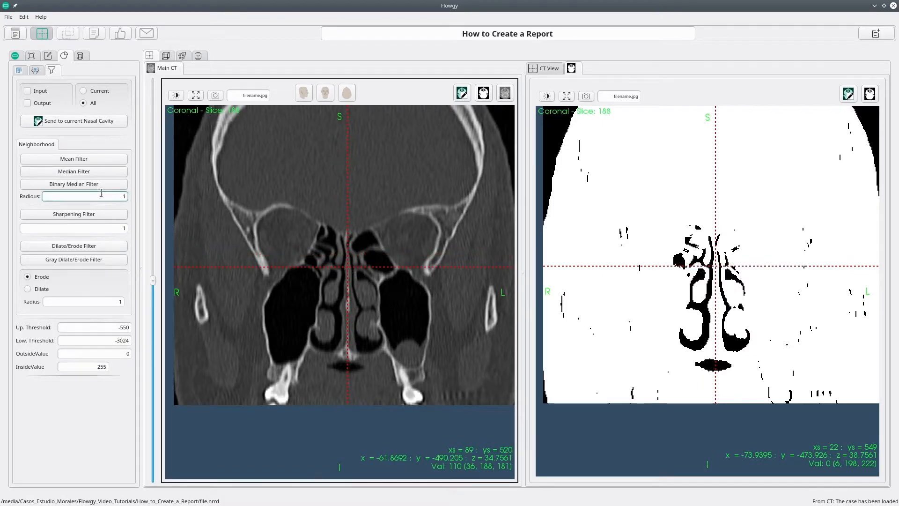
left_click(28, 103)
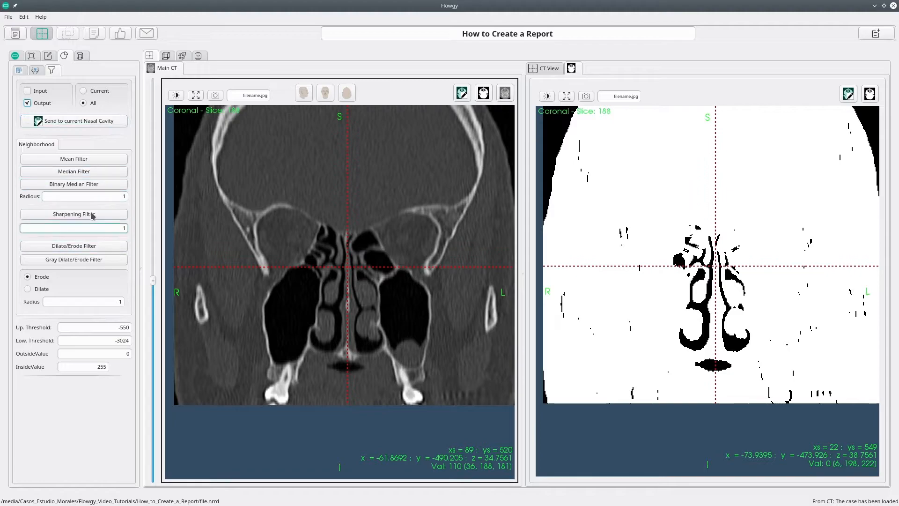
left_click(84, 161)
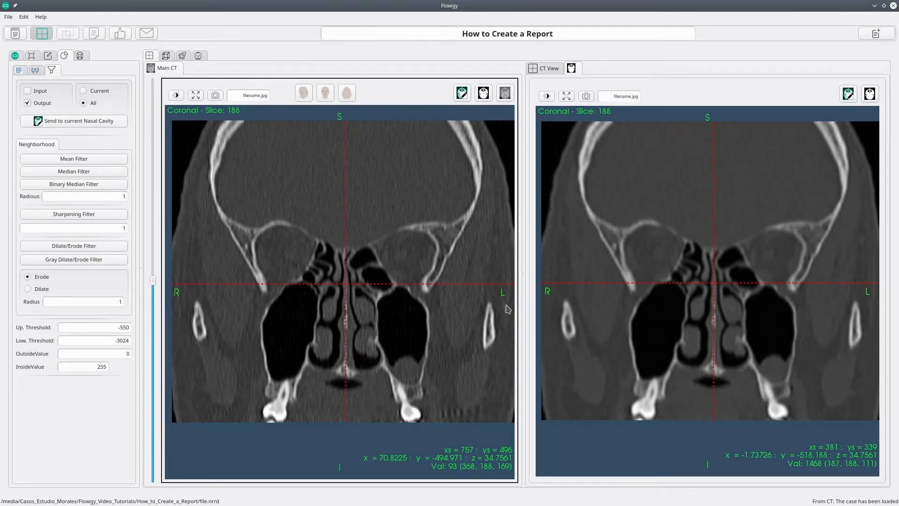
Step: Apply the Sharpening Filter to the CT and compare the nasal structures in the input and output views up close
left_click(106, 225)
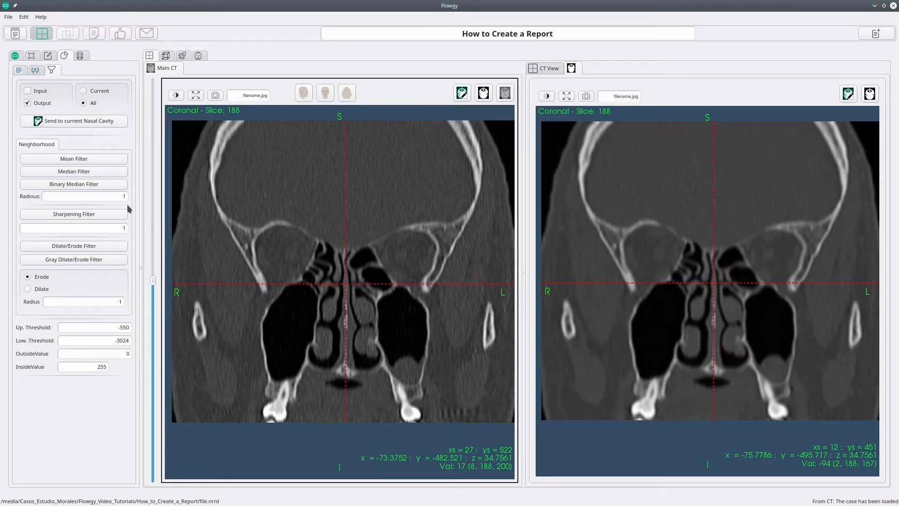
left_click(89, 218)
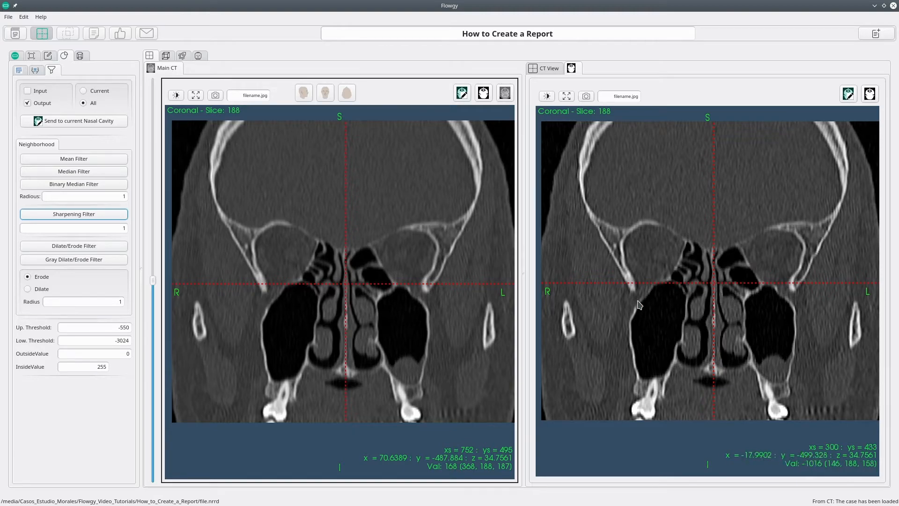
scroll(708, 332, "up", 5)
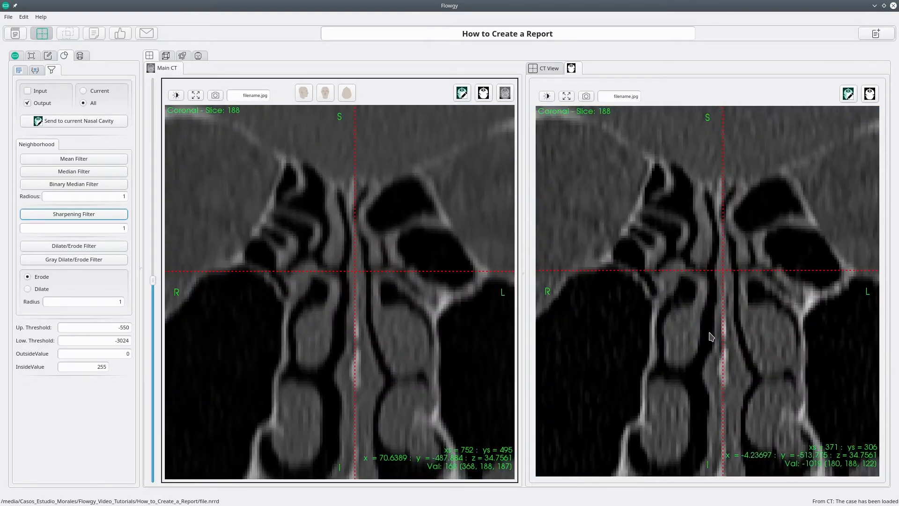
scroll(711, 336, "down", 8)
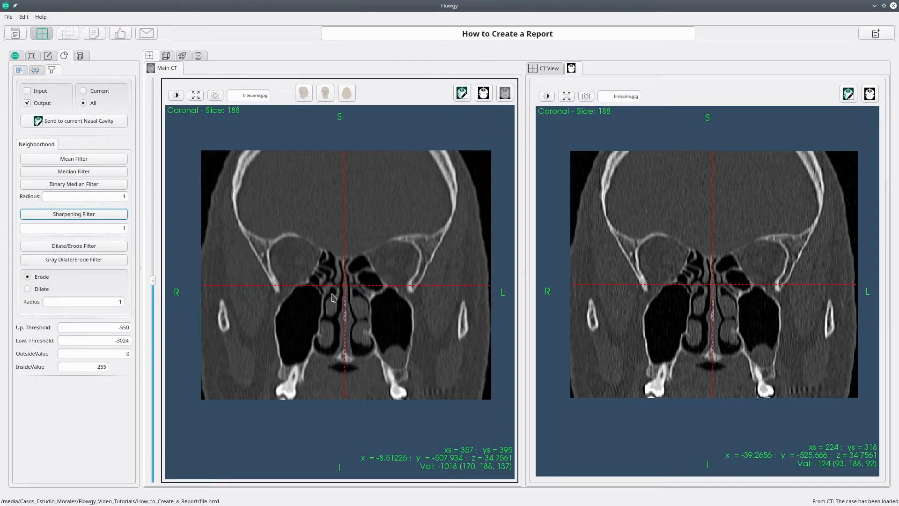
Step: Check the surgery view, return to the CT views, and show the current nasal cavity image centred in the main view
left_click(166, 56)
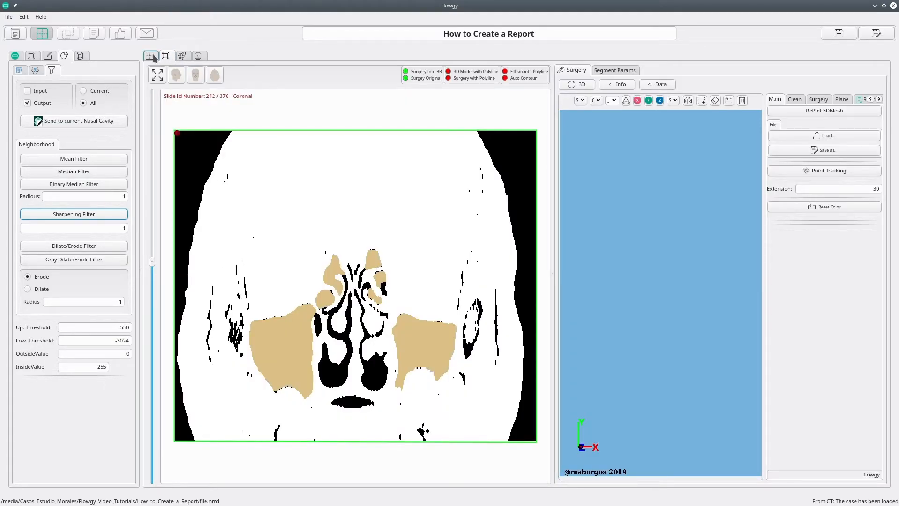
left_click(151, 56)
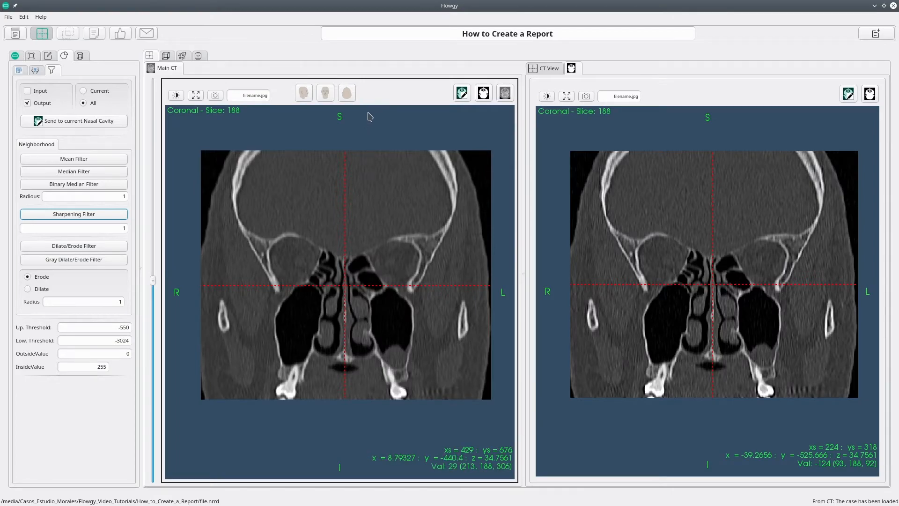
left_click(462, 93)
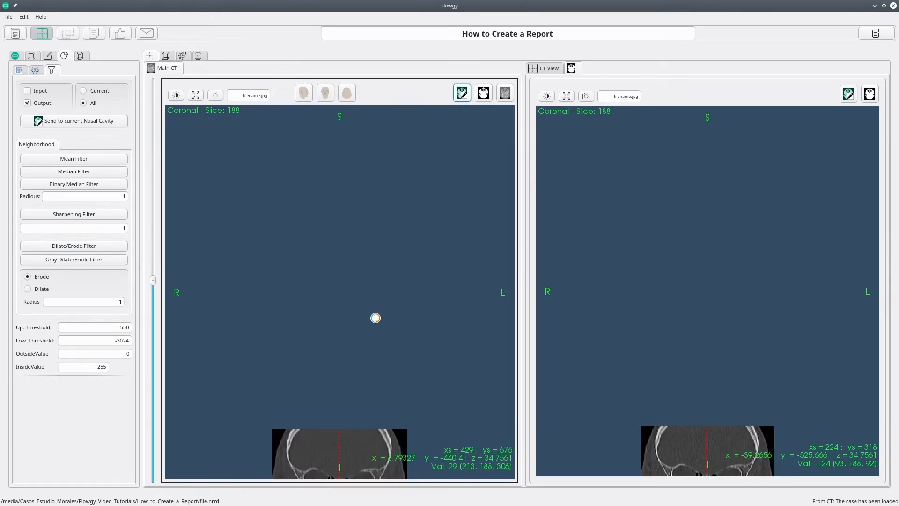
middle_click_drag(356, 439, 371, 248)
scroll(370, 300, "up", 5)
middle_click_drag(370, 304, 328, 278)
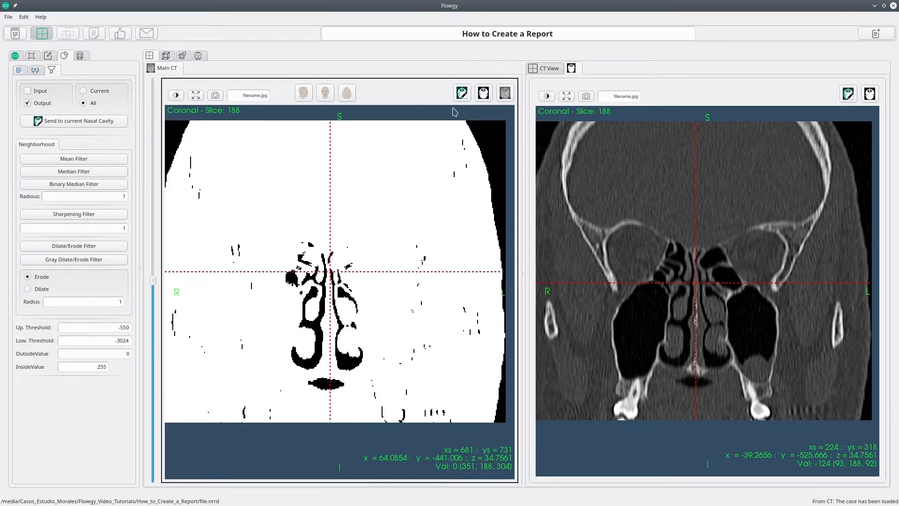
middle_click_drag(379, 268, 387, 268)
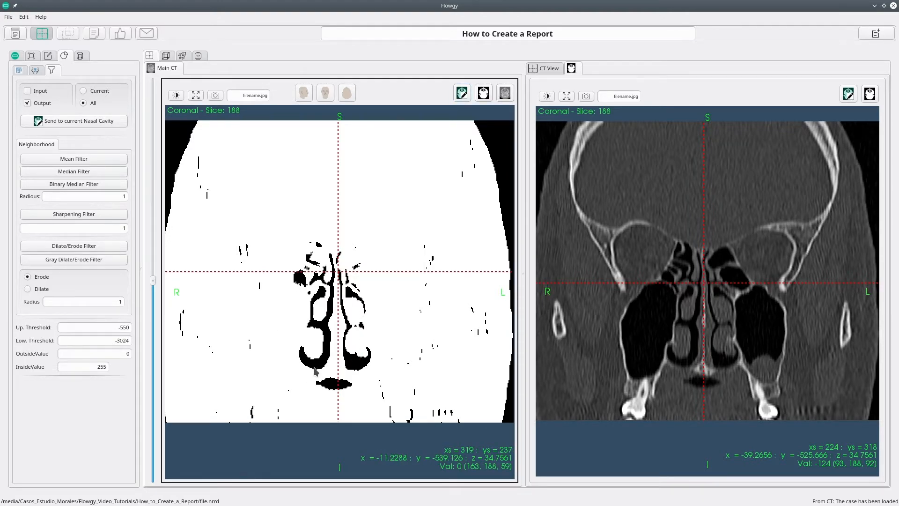
Step: Apply the Mean Filter and the Median Filter to the nasal cavity image, and send the output to the current nasal cavity
left_click(102, 161)
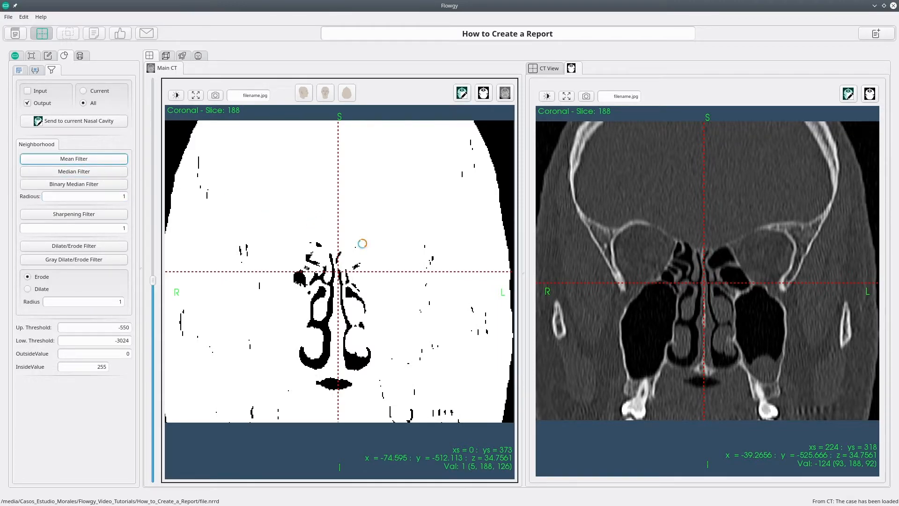
left_click(92, 171)
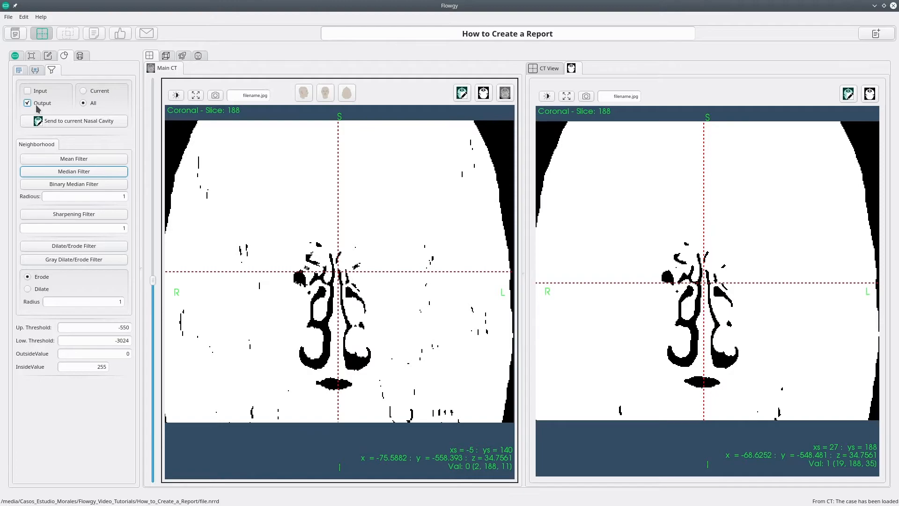
left_click(92, 121)
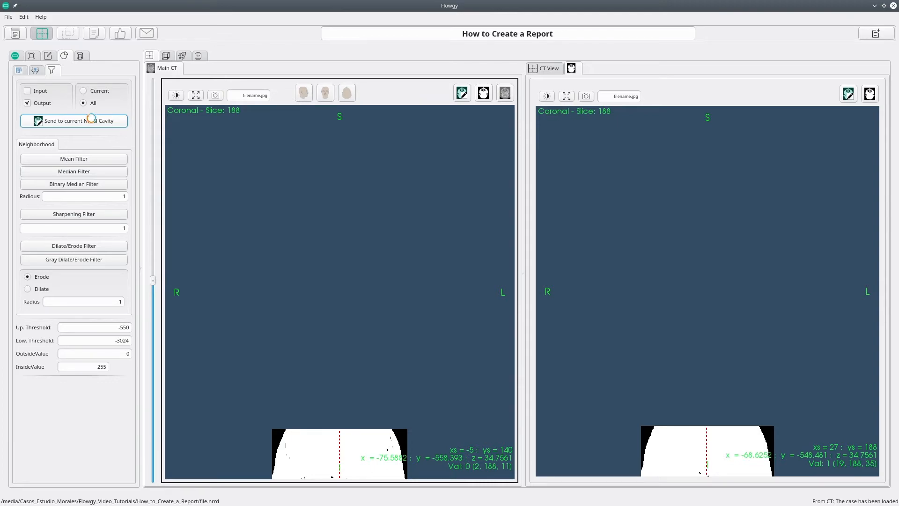
Step: Inspect the updated nasal cavity in the surgery view by browsing its coronal slices to 251, 223 and 215
left_click(166, 55)
left_click_drag(153, 261, 161, 223)
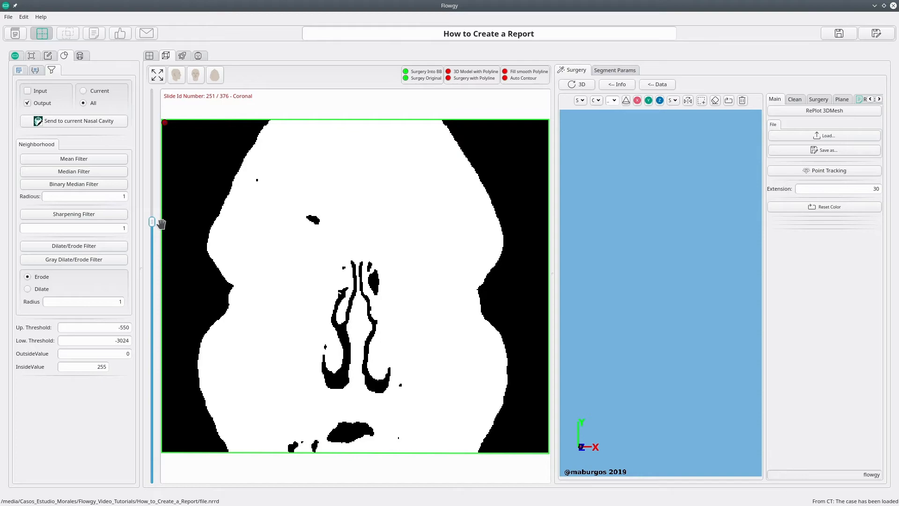
left_click_drag(158, 226, 170, 251)
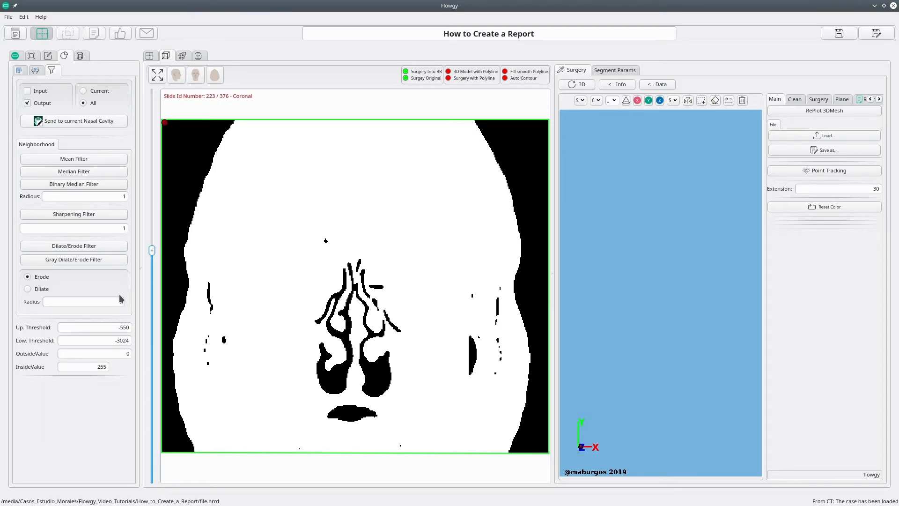
mouse_move(154, 249)
left_mouse_down()
mouse_move(149, 270)
mouse_move(153, 260)
left_mouse_up()
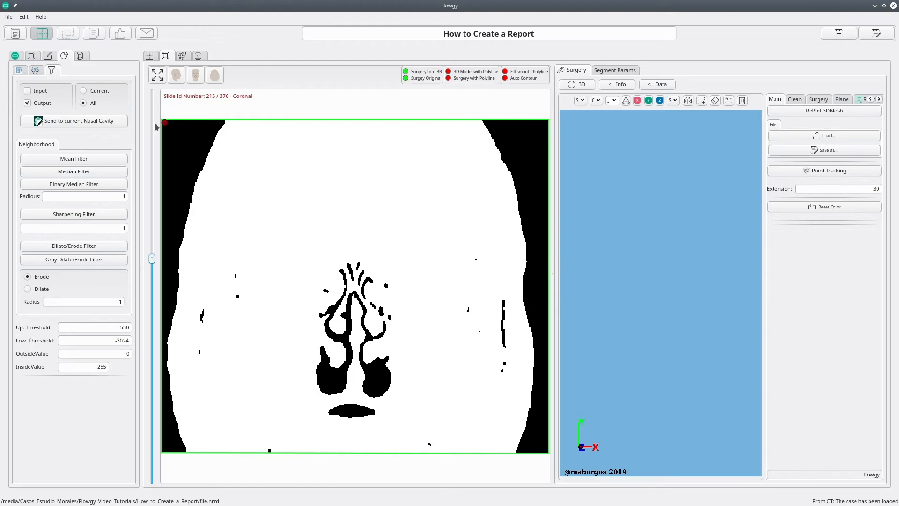
Step: Close the current study
left_click(9, 17)
left_click(21, 50)
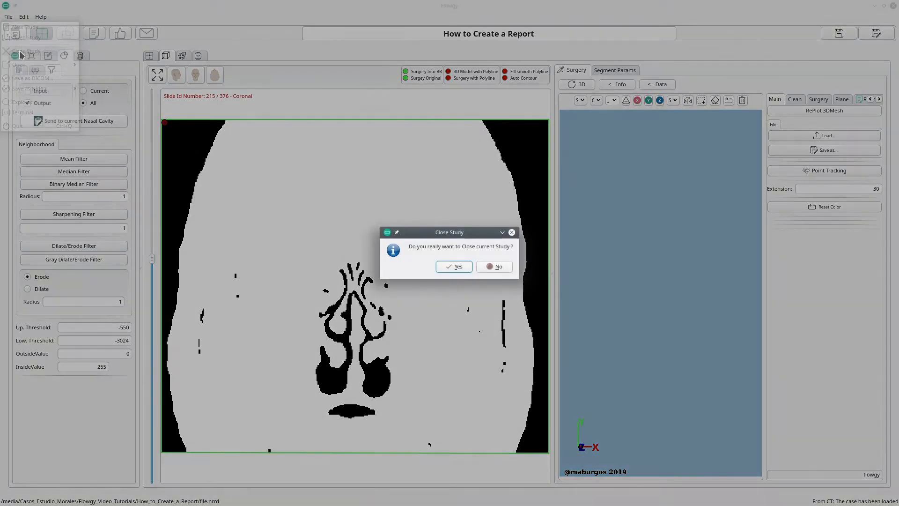
left_click(450, 273)
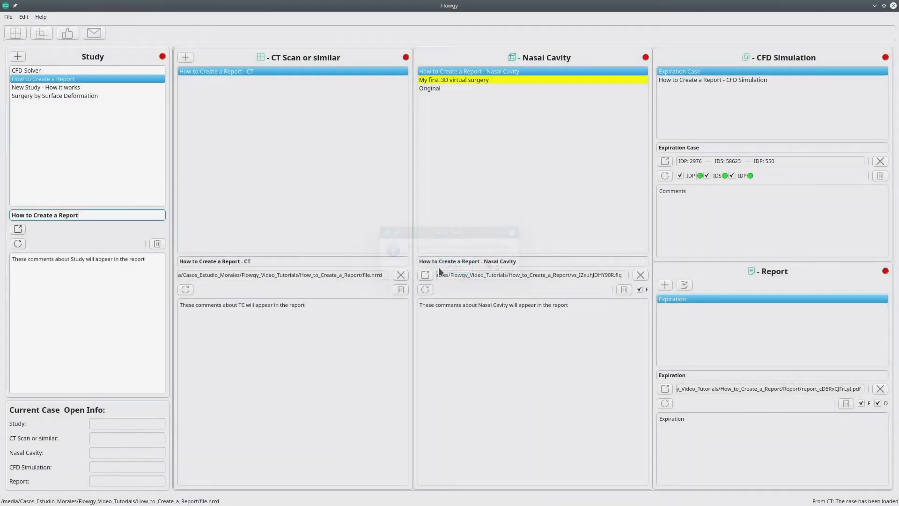
Step: Open the NRRD file file_segmented.nrrd from the /mnt/dicom_dir folder
left_click(9, 17)
mouse_move(24, 62)
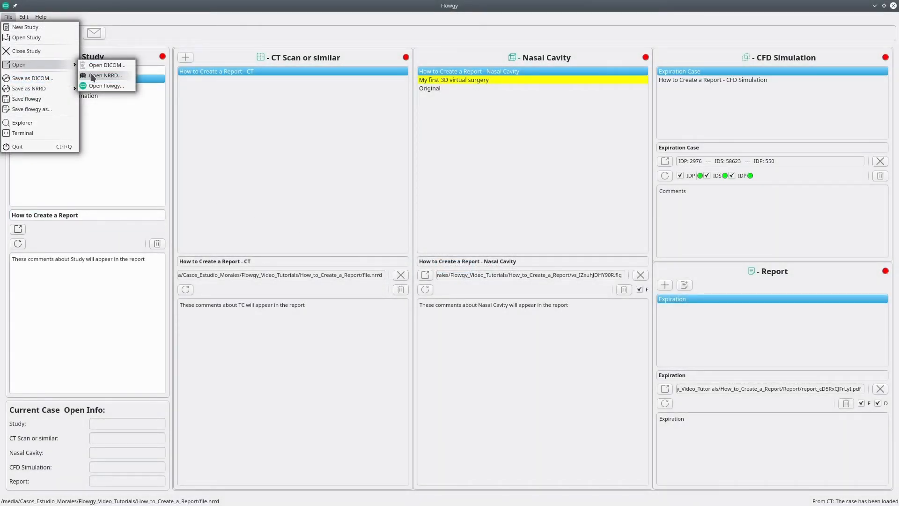
left_click(93, 75)
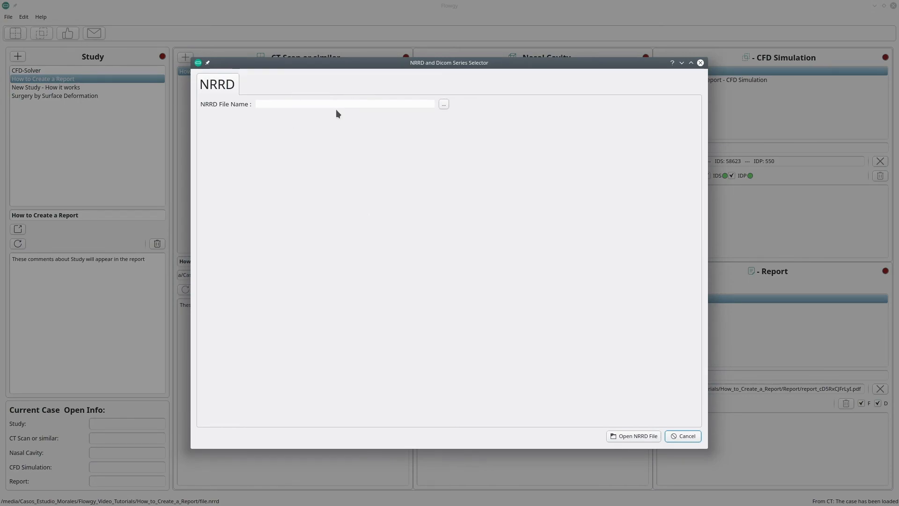
left_click(444, 105)
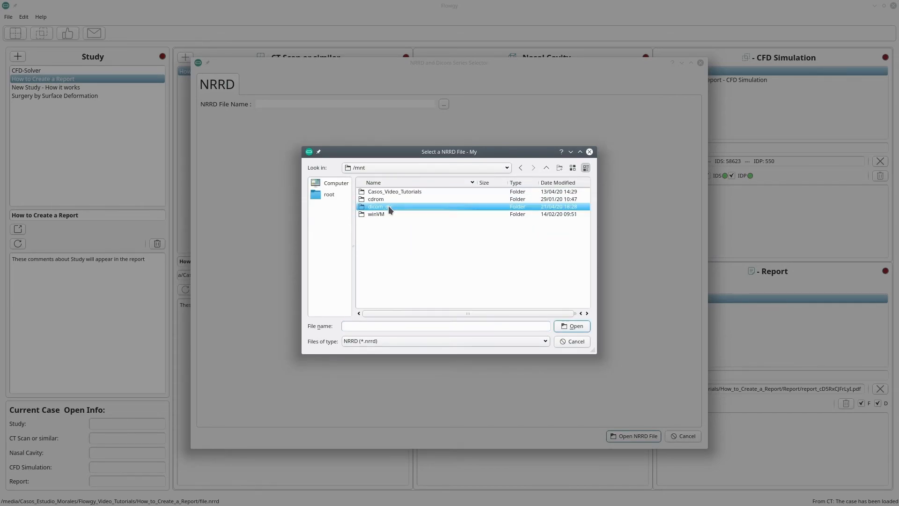
double_click(389, 206)
left_click(393, 229)
left_click(570, 326)
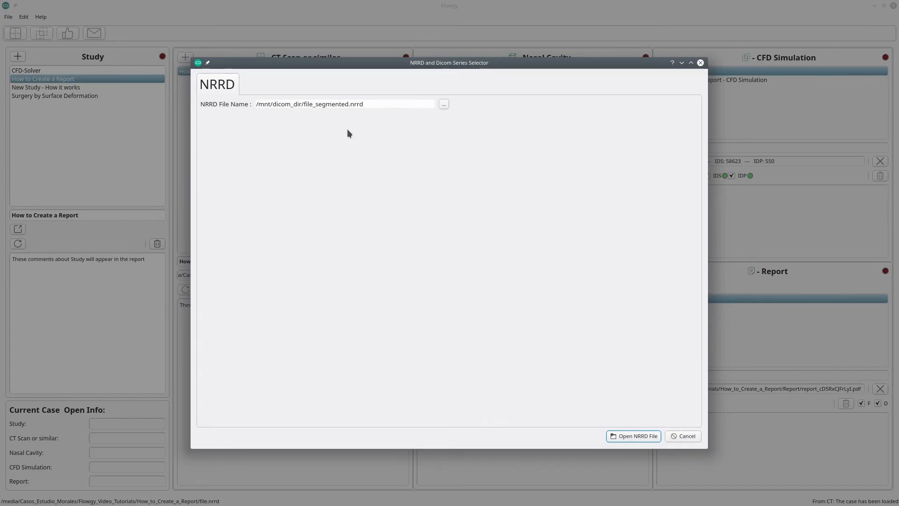
left_click(627, 438)
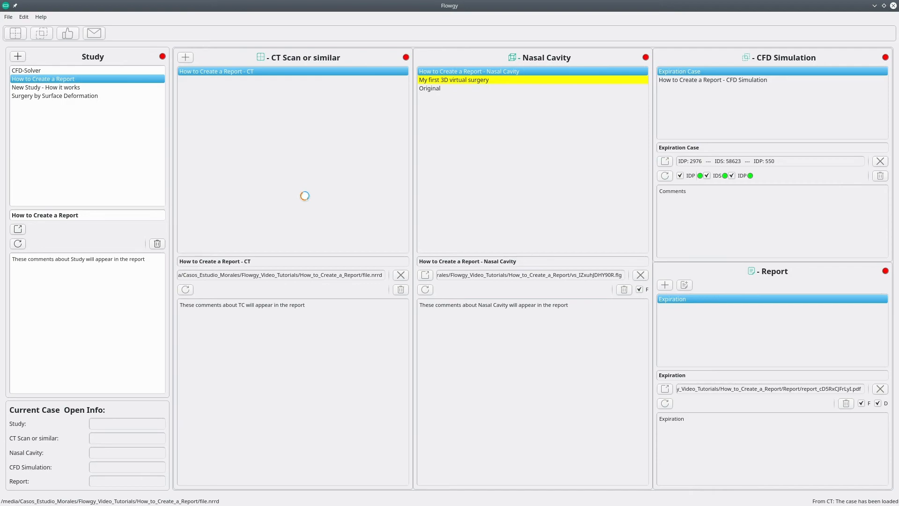
Step: Show the loaded segmentation in the CT views and compare it with a mid-nasal axial slice in the surgery view
left_click(42, 33)
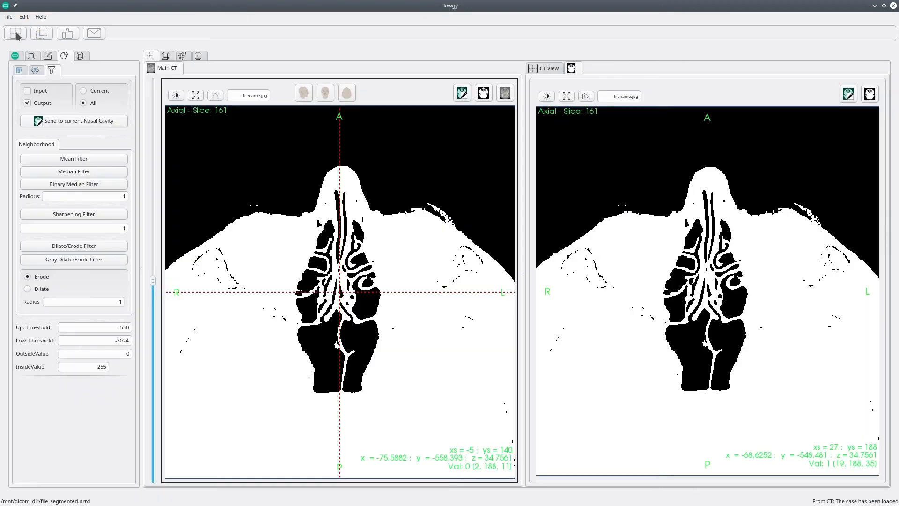
left_click(166, 55)
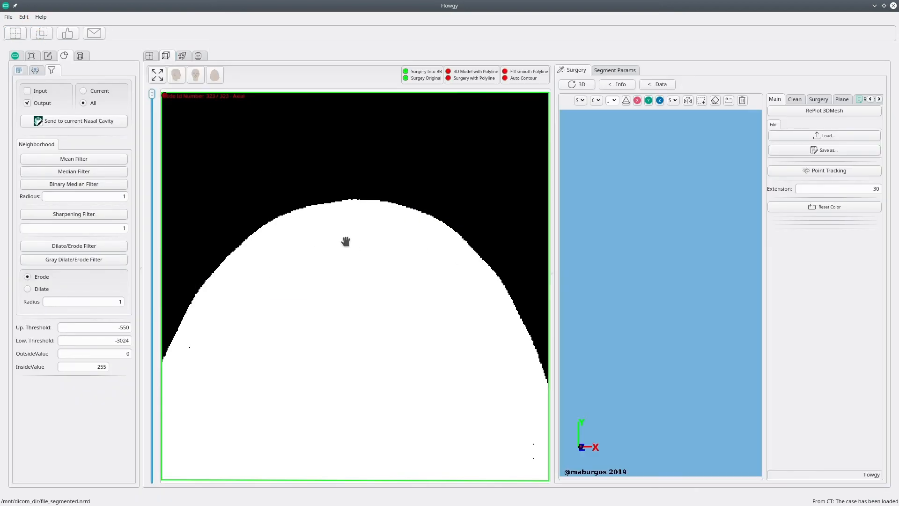
left_click_drag(152, 95, 141, 290)
left_click(150, 56)
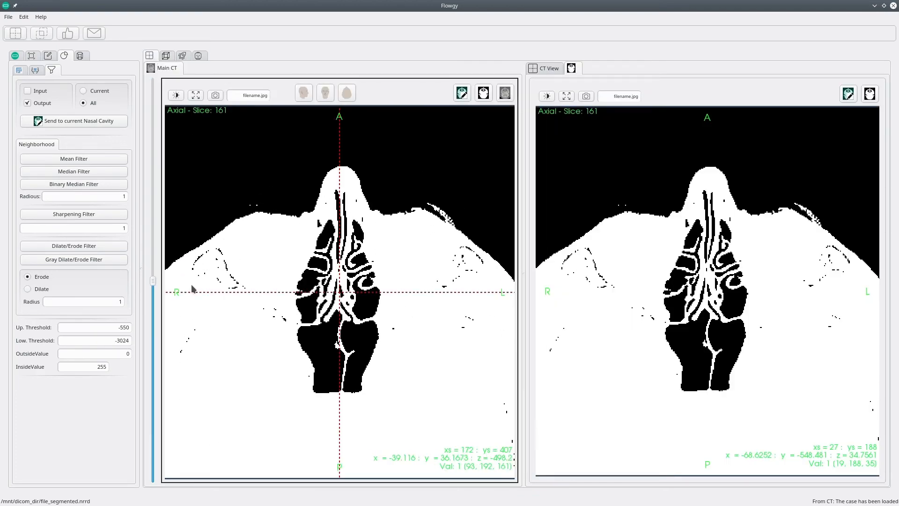
left_click_drag(381, 263, 362, 296)
Step: Examine an axial slice slightly higher through the nasal cavity in the surgery view, and return to the main CT view
left_click(166, 55)
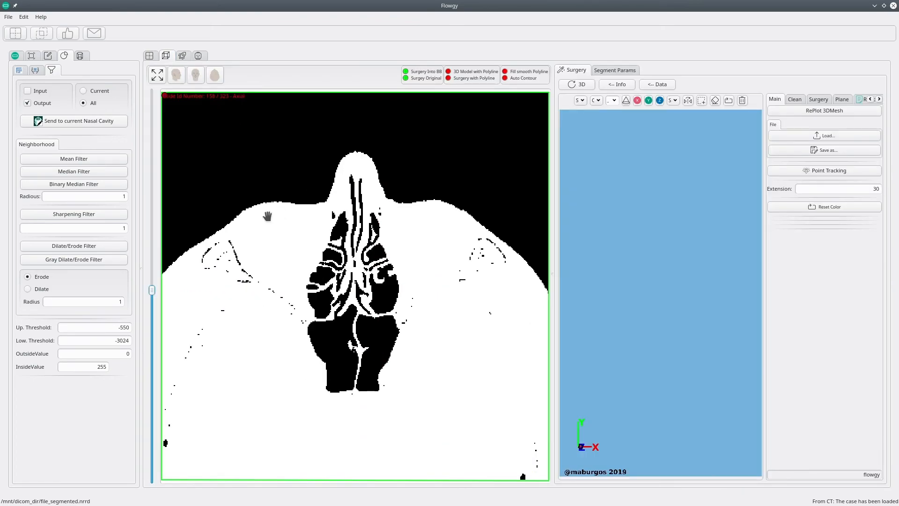
mouse_move(151, 290)
left_mouse_down()
mouse_move(162, 266)
mouse_move(159, 310)
mouse_move(164, 280)
left_mouse_up()
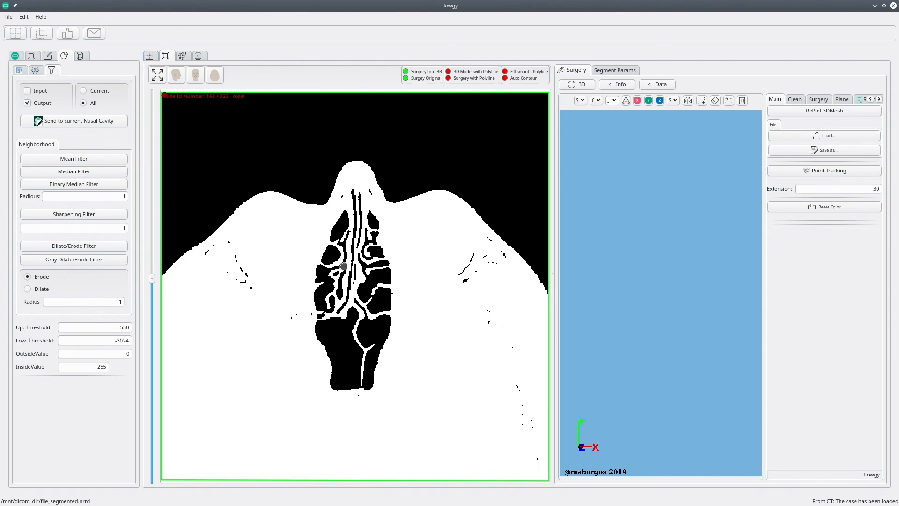
left_click(151, 54)
left_click(332, 243)
left_click_drag(328, 266, 306, 229)
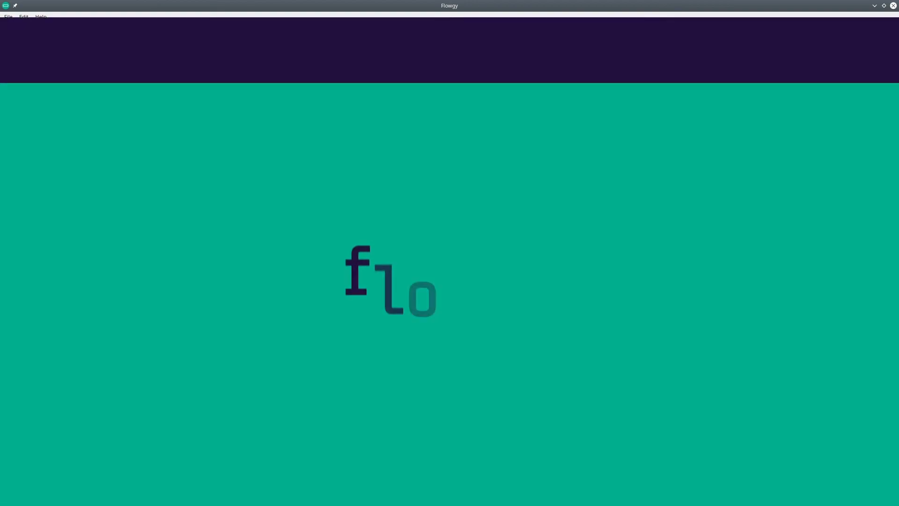